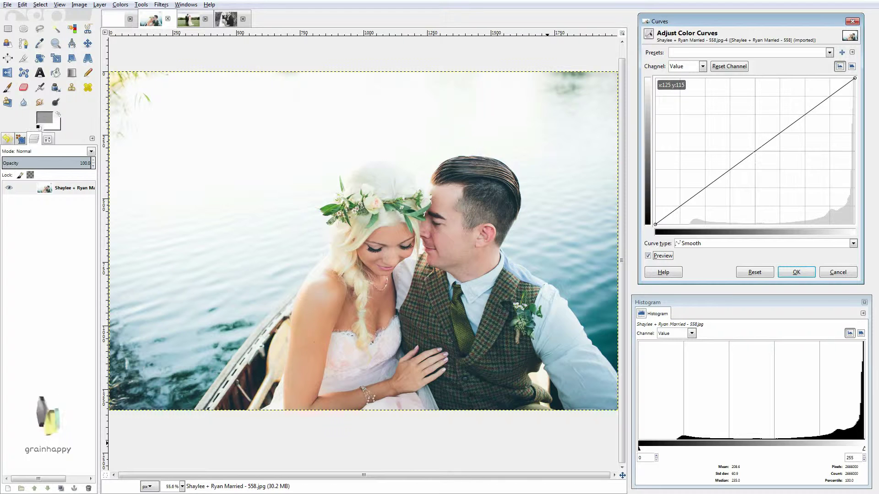
- Drag the Value curve in the Curves dialog downward to begin darkening the wedding photo
drag(752, 157, 871, 264)
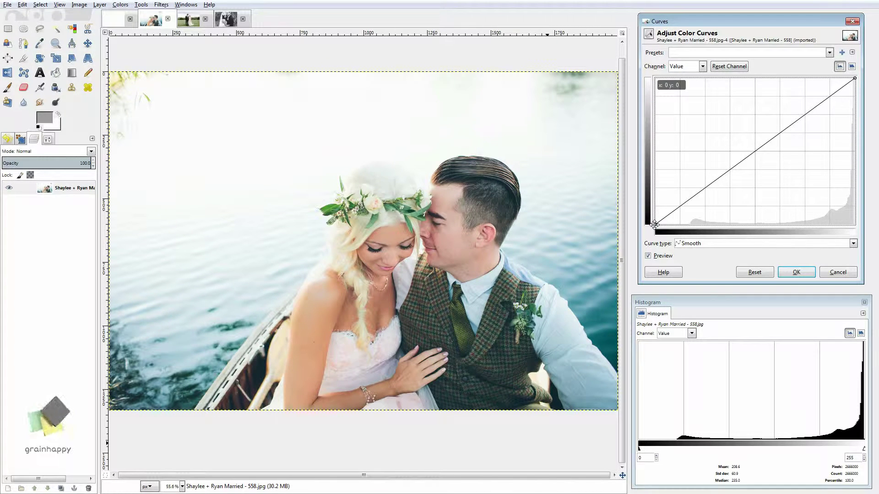
drag(655, 223, 648, 78)
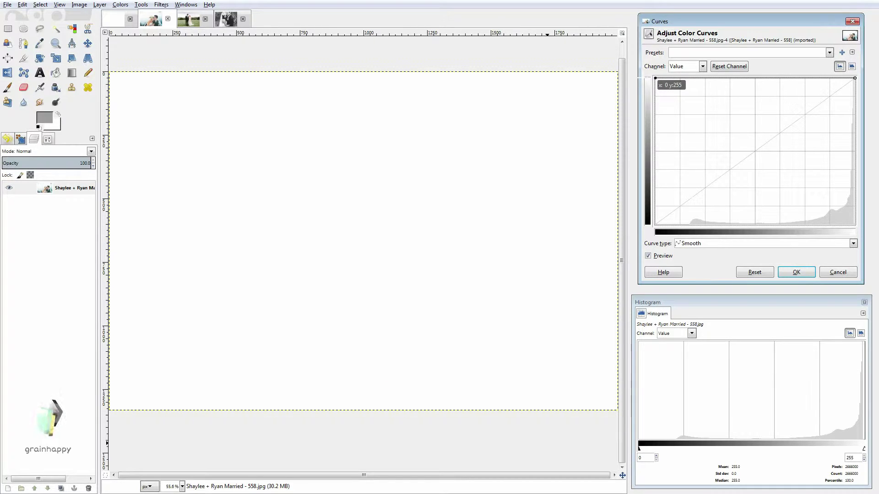
drag(649, 78, 643, 97)
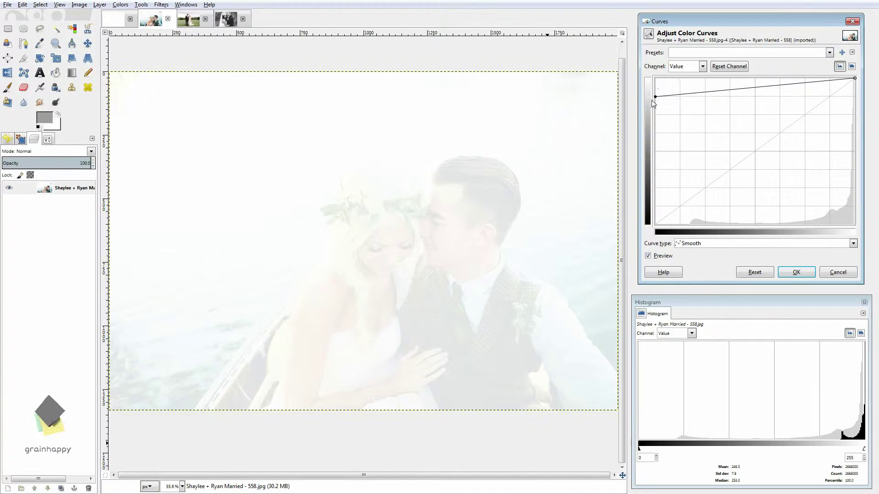
drag(655, 97, 654, 224)
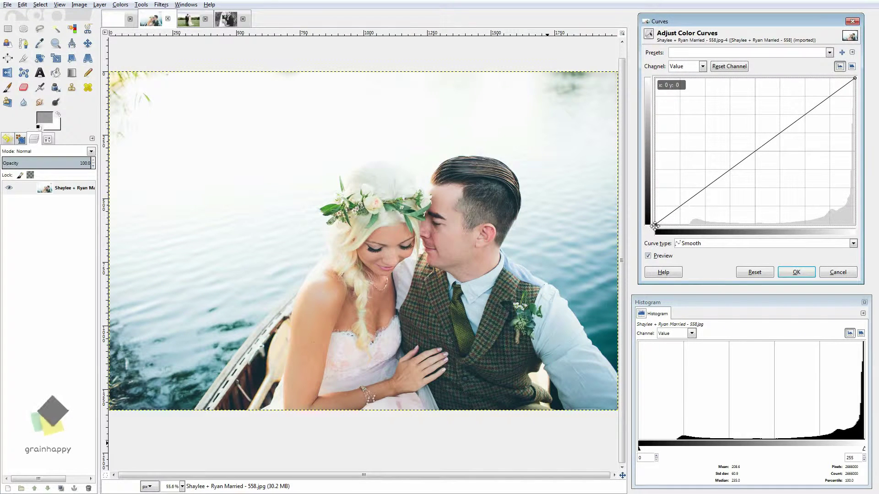
mouse_move(655, 224)
mouse_down()
mouse_move(655, 106)
mouse_move(656, 225)
mouse_up()
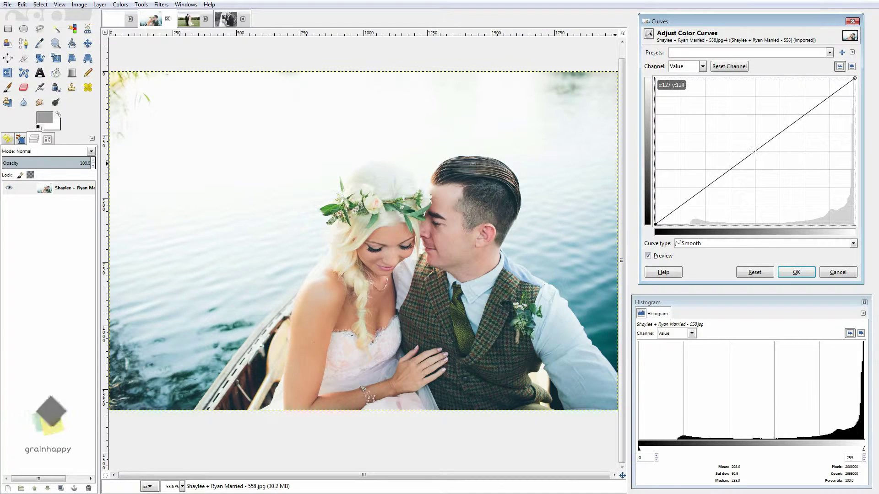
- Add a midpoint on the Value curve and pull it far down-right to heavily darken the midtones
click(755, 151)
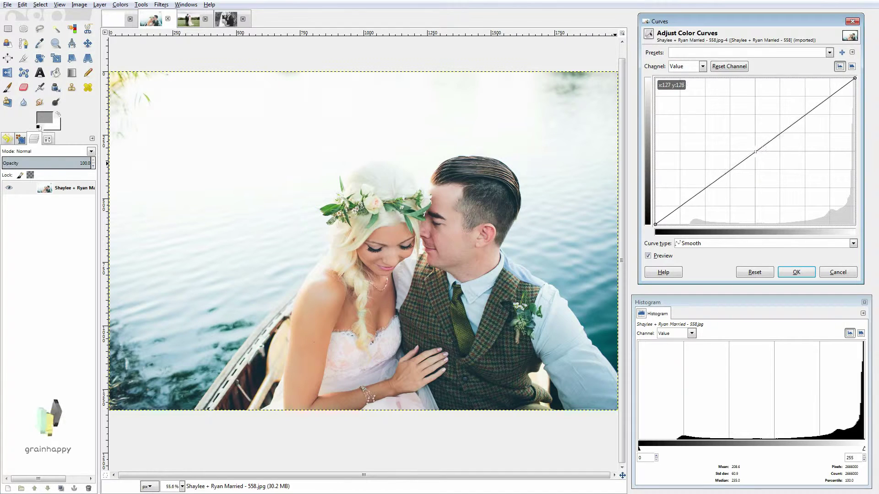
drag(755, 152, 815, 194)
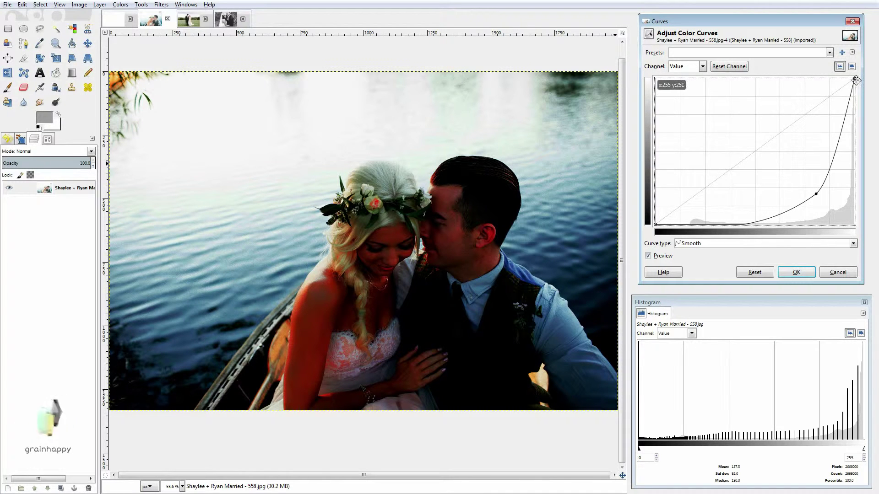
- Pull the control point up-left to brighten the photo, then back down to darken it
click(815, 193)
drag(816, 194, 691, 114)
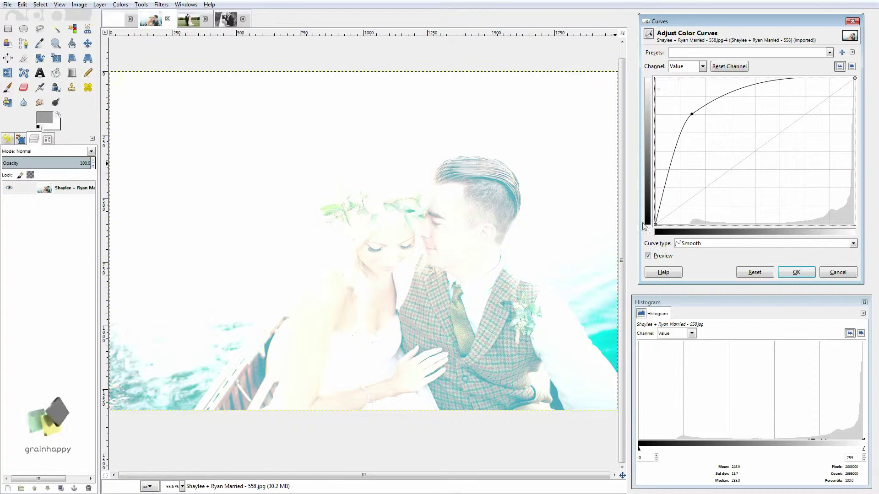
drag(692, 114, 797, 257)
- Return the control point to the diagonal, then bow a midtone point slightly up to brighten
drag(794, 223, 742, 161)
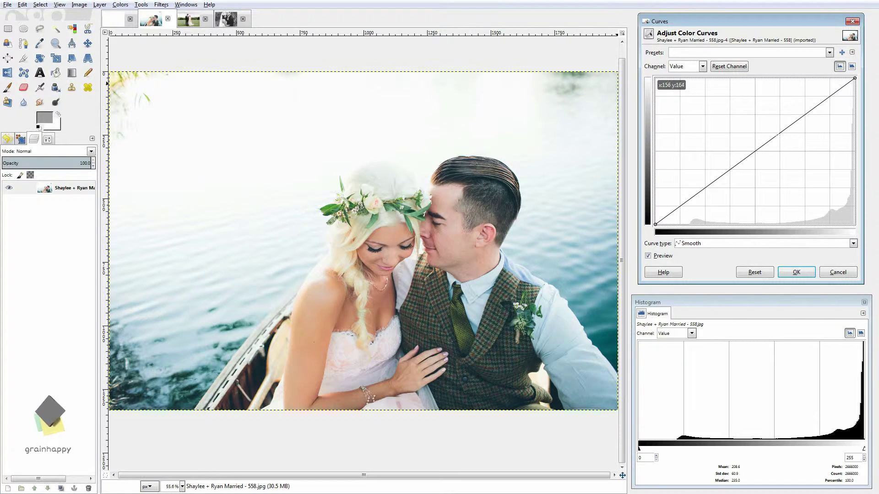
drag(766, 145, 759, 141)
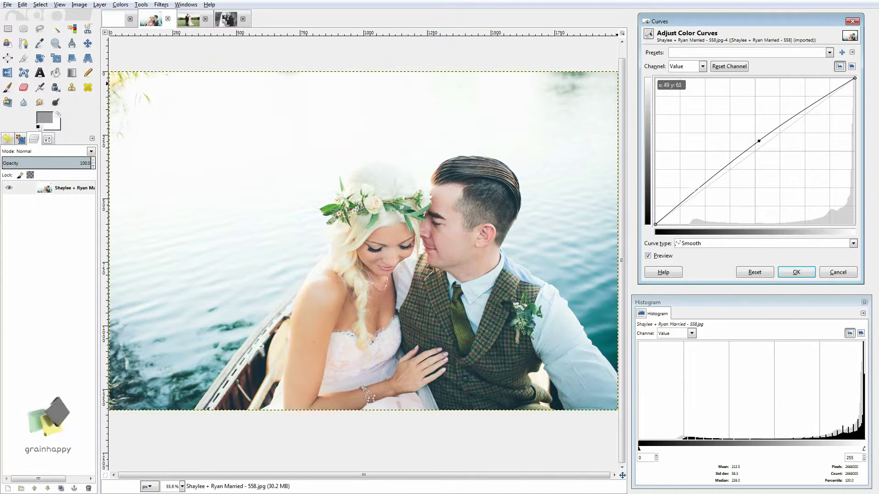
- Shape an S-curve by raising the upper point, lowering the lower point, and fine-tuning the highlights
drag(759, 141, 777, 140)
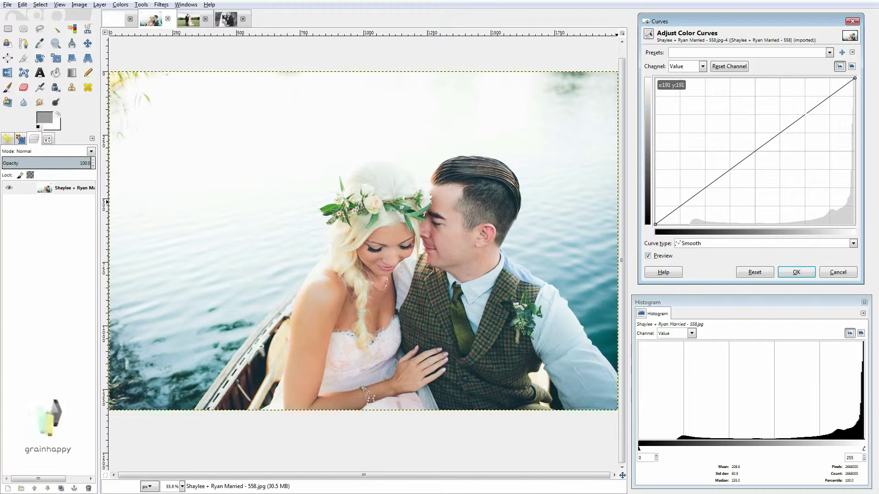
drag(803, 115, 786, 100)
drag(705, 173, 723, 215)
drag(786, 100, 787, 95)
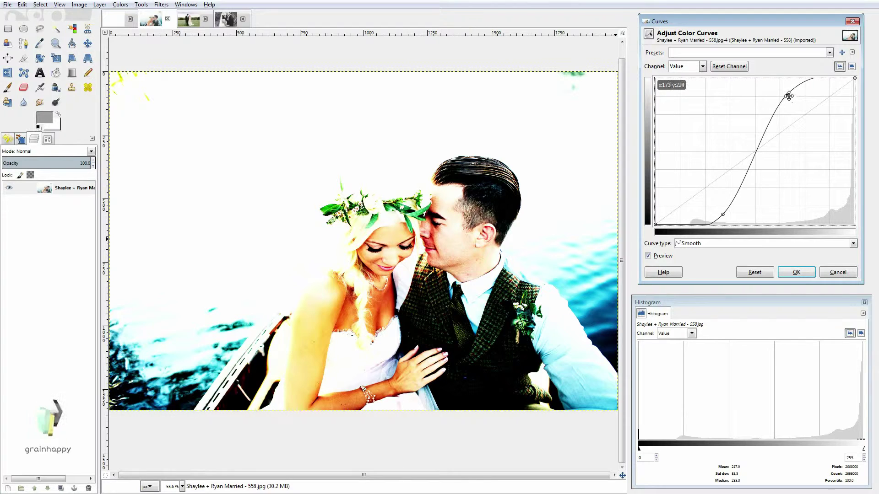
drag(789, 96, 793, 95)
- Push the shadow point down and highlight point to the top edge, then flatten the curve back
drag(720, 218, 752, 225)
drag(793, 97, 758, 78)
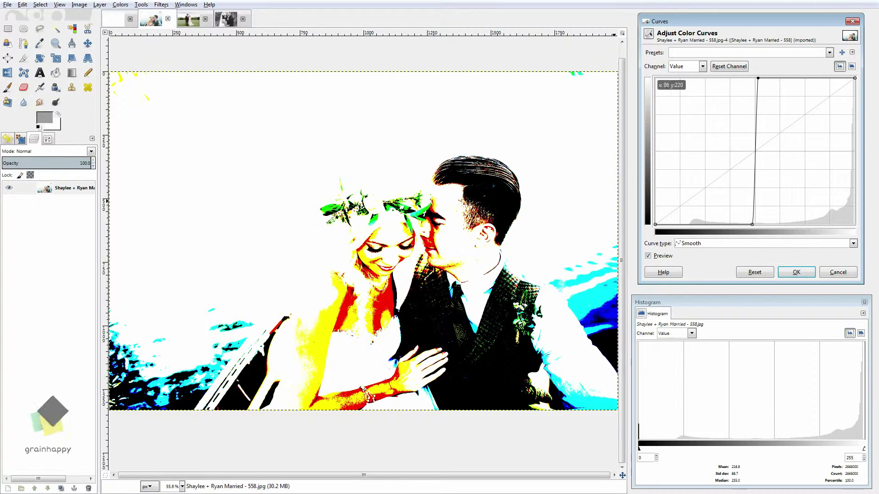
drag(757, 80, 854, 77)
drag(753, 224, 655, 224)
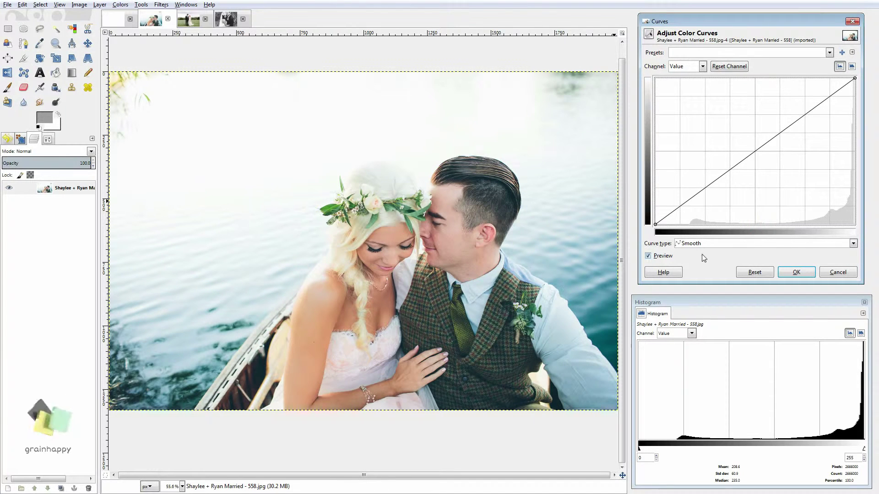
drag(710, 184, 701, 147)
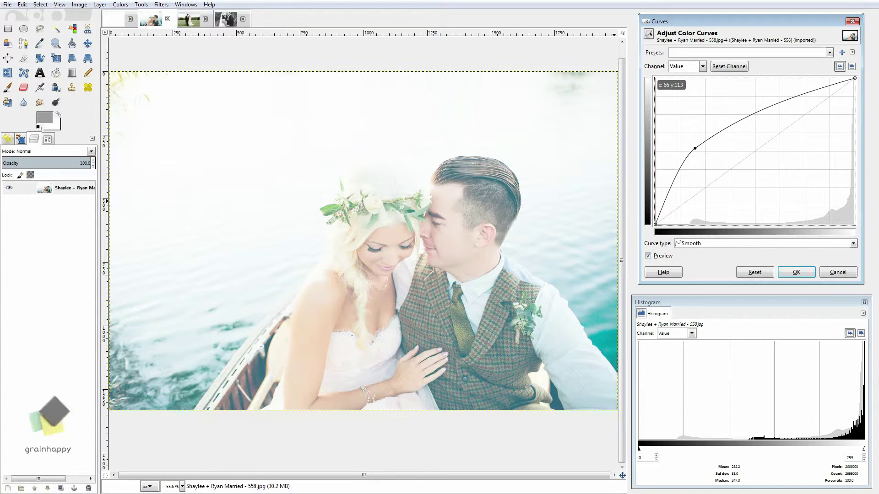
drag(693, 147, 656, 224)
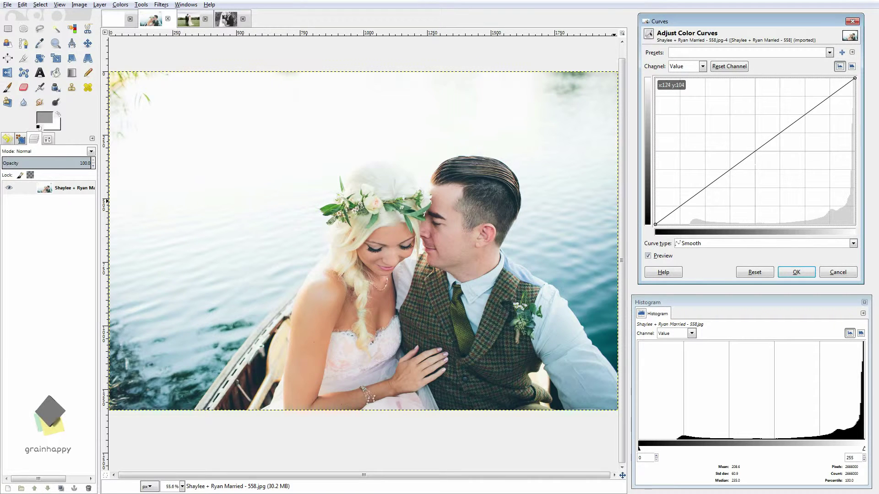
drag(738, 164, 739, 135)
drag(784, 109, 803, 146)
drag(716, 161, 691, 93)
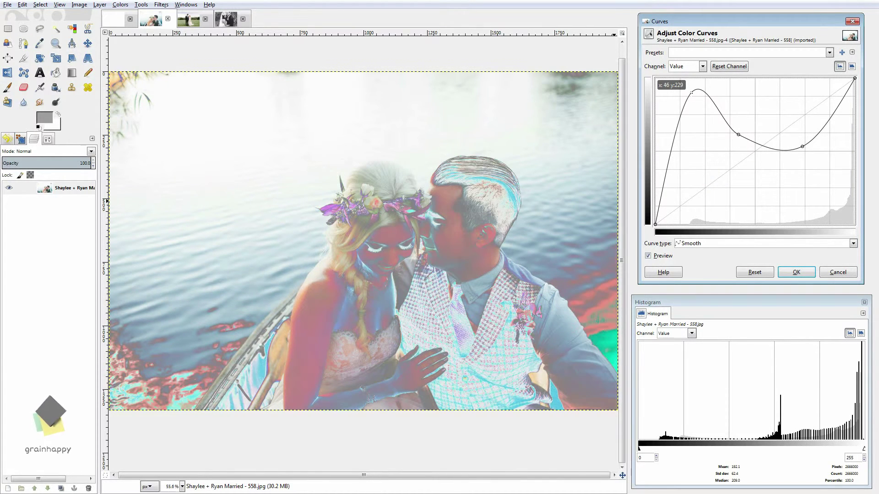
drag(803, 146, 797, 99)
drag(738, 134, 738, 158)
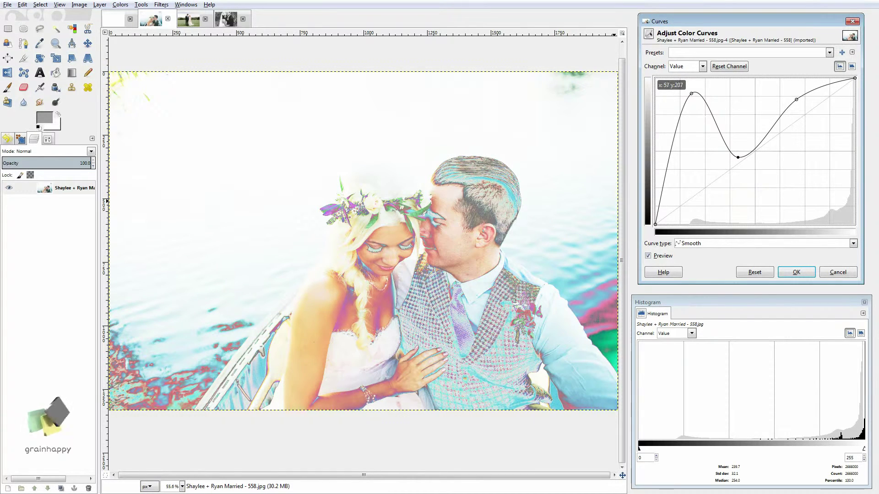
drag(692, 94, 701, 137)
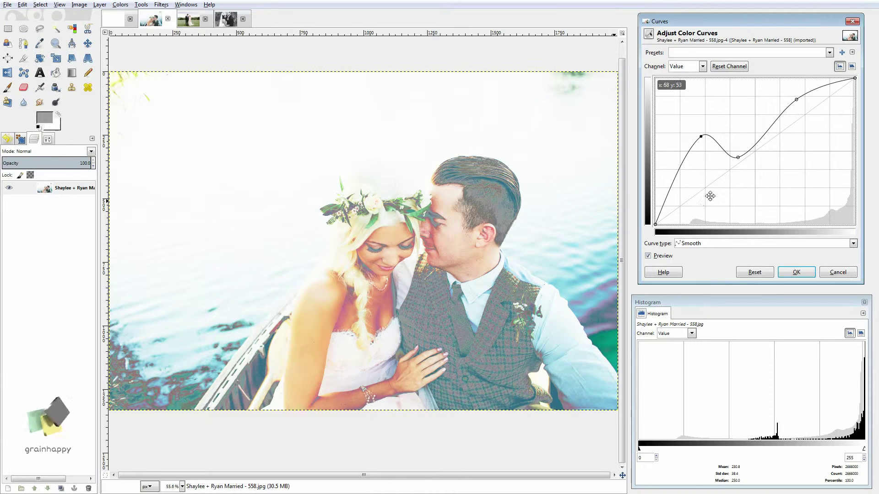
drag(701, 137, 789, 125)
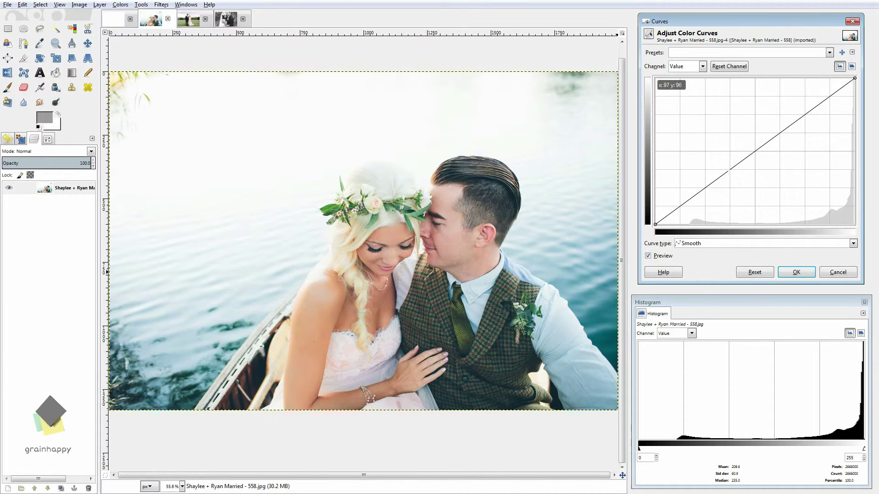
drag(820, 103, 798, 144)
click(757, 149)
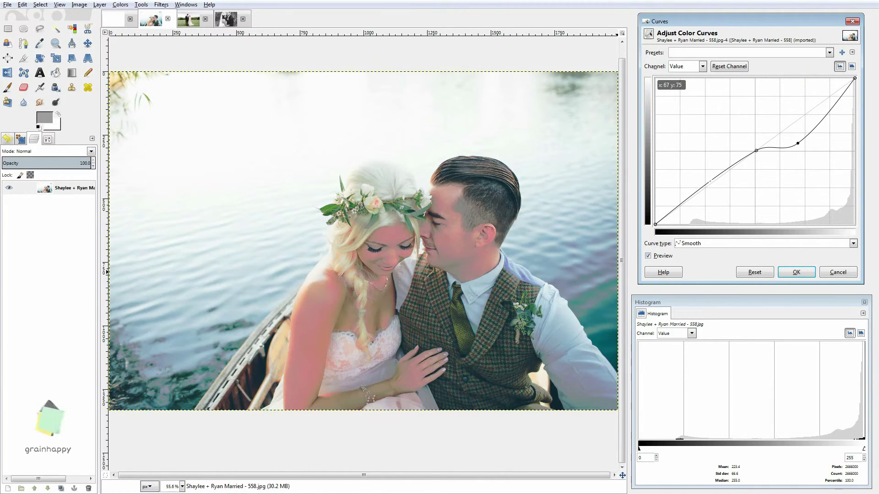
drag(804, 145, 784, 110)
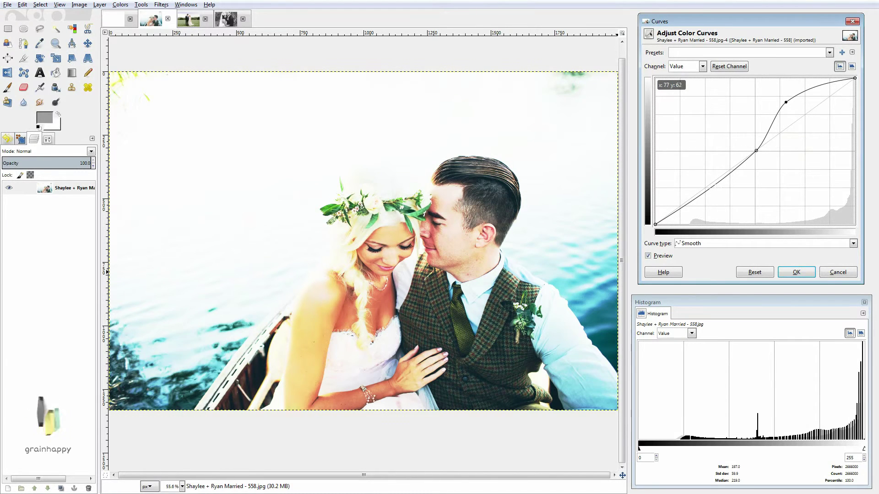
mouse_move(786, 108)
mouse_down()
mouse_move(804, 102)
mouse_move(774, 99)
mouse_up()
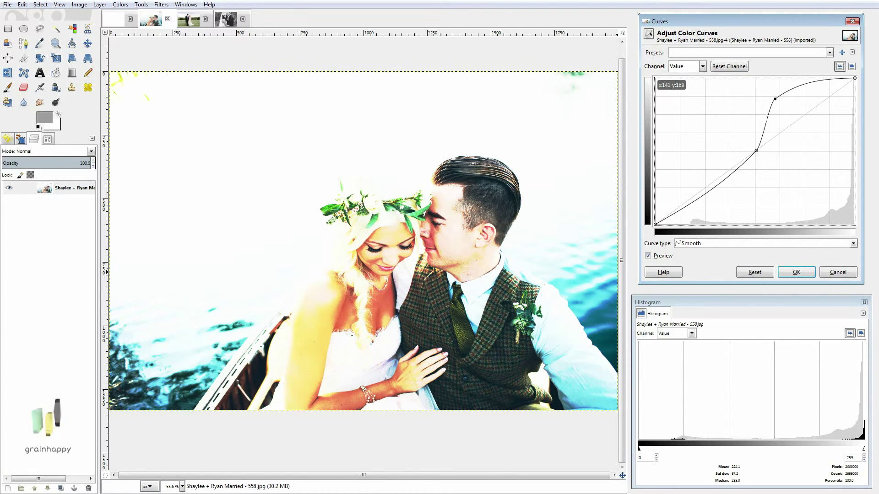
drag(774, 100, 783, 115)
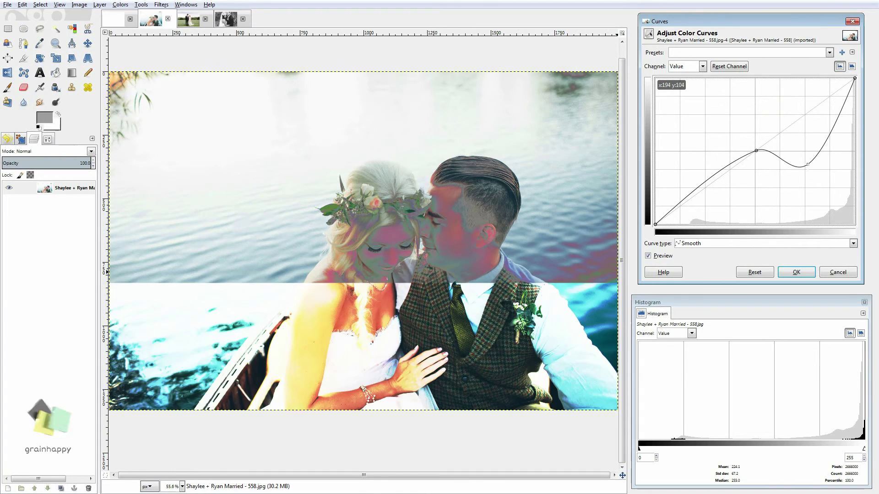
drag(805, 159, 794, 133)
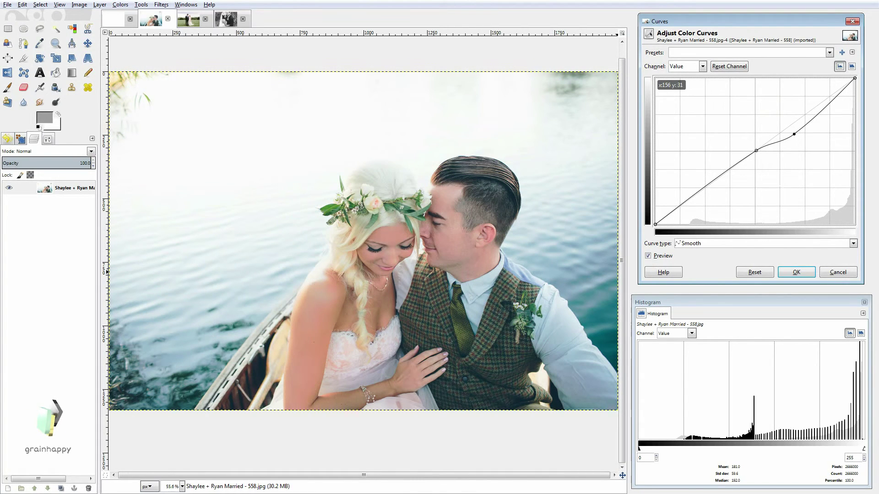
drag(795, 134, 769, 183)
click(754, 272)
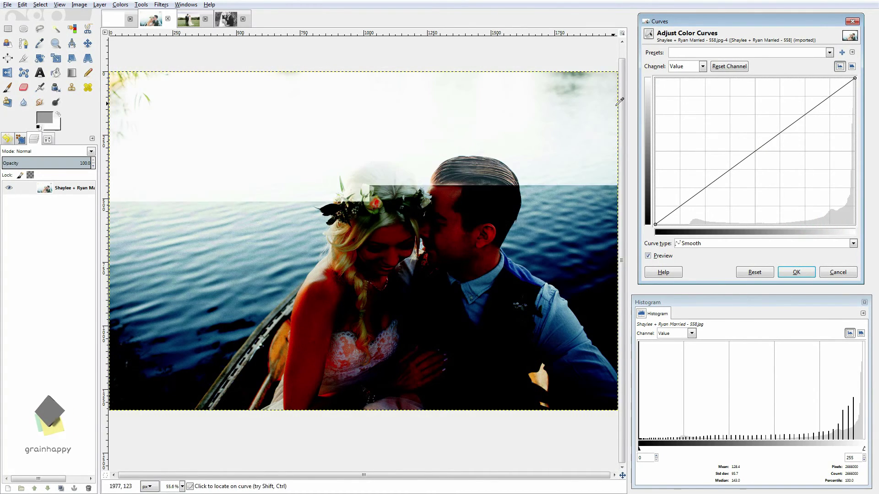